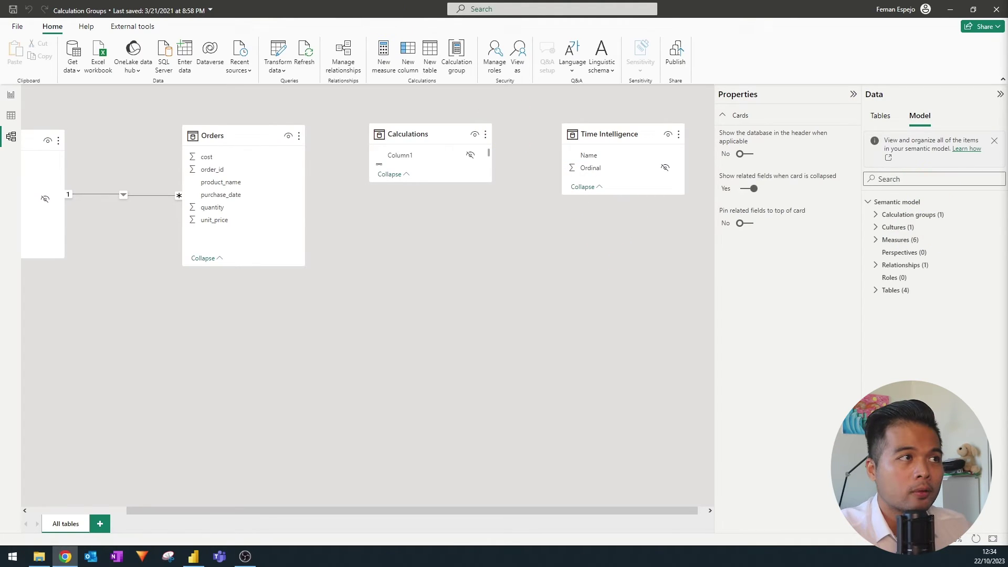
# - Look through the preview features in Options and settings, then close without changes
pyautogui.click(23, 27)
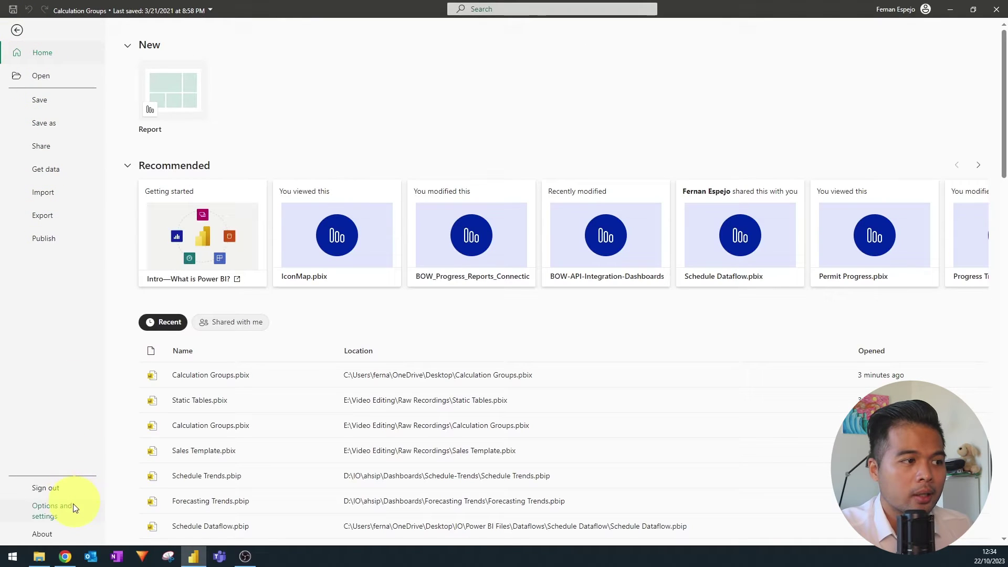
pyautogui.click(73, 505)
pyautogui.click(178, 93)
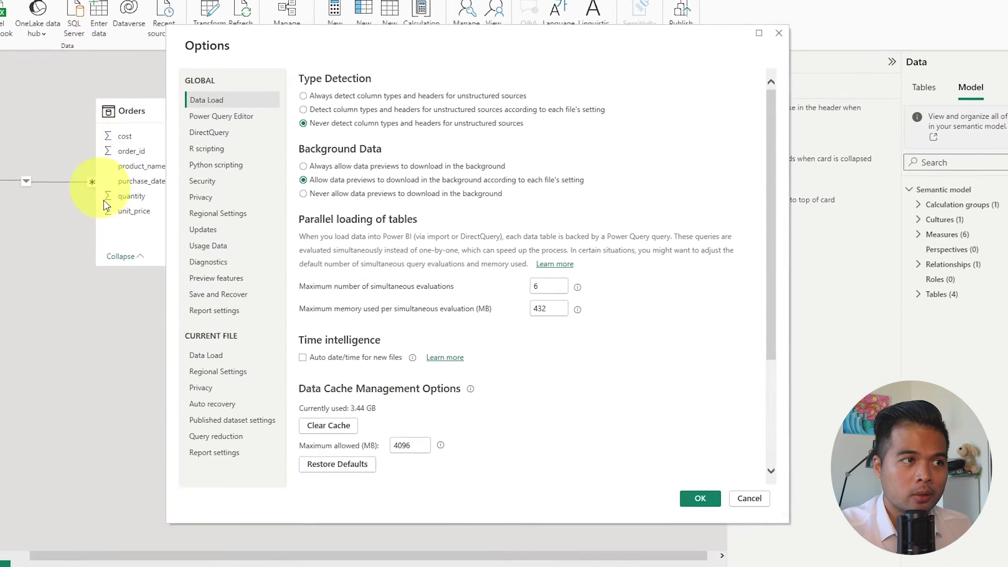
pyautogui.click(265, 278)
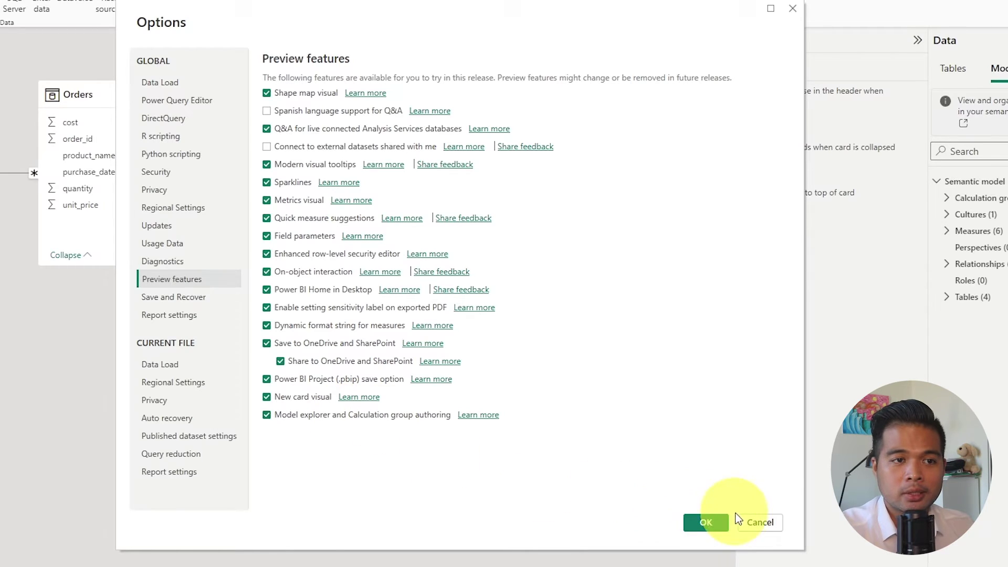
pyautogui.click(751, 523)
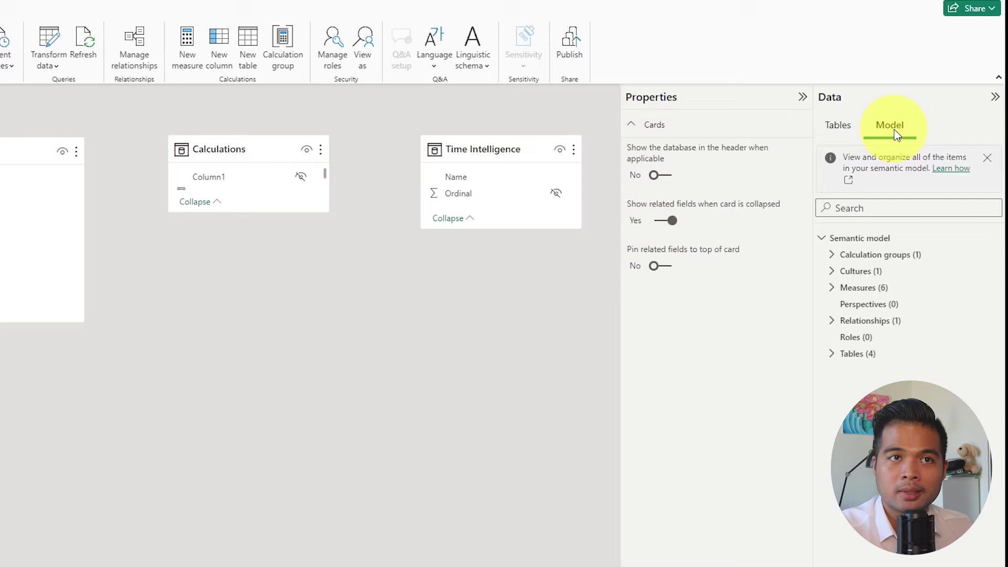
# - Show the semantic model tree in the Model tab and expand Calculation groups to Time Intelligence
pyautogui.click(846, 131)
pyautogui.click(893, 129)
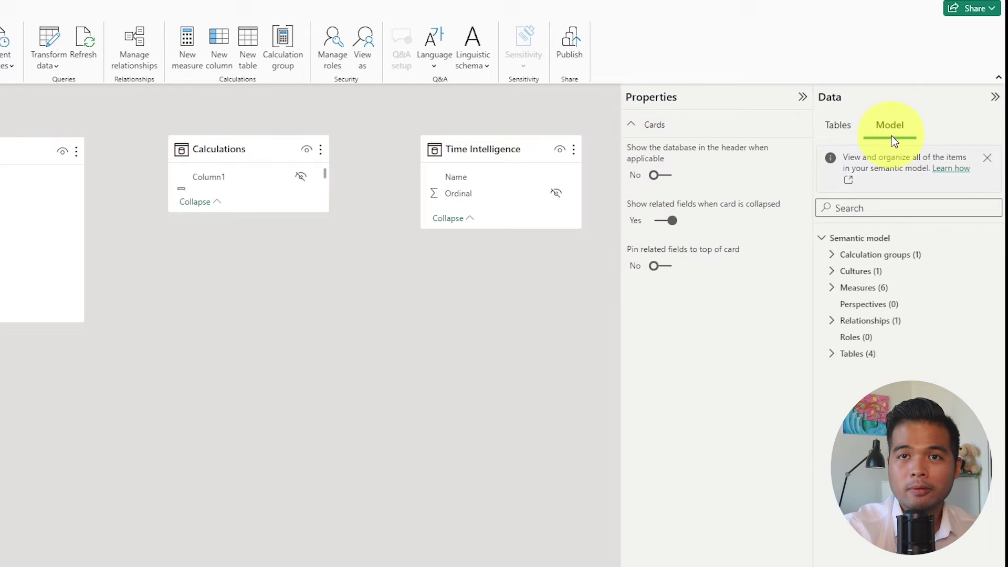
pyautogui.click(822, 239)
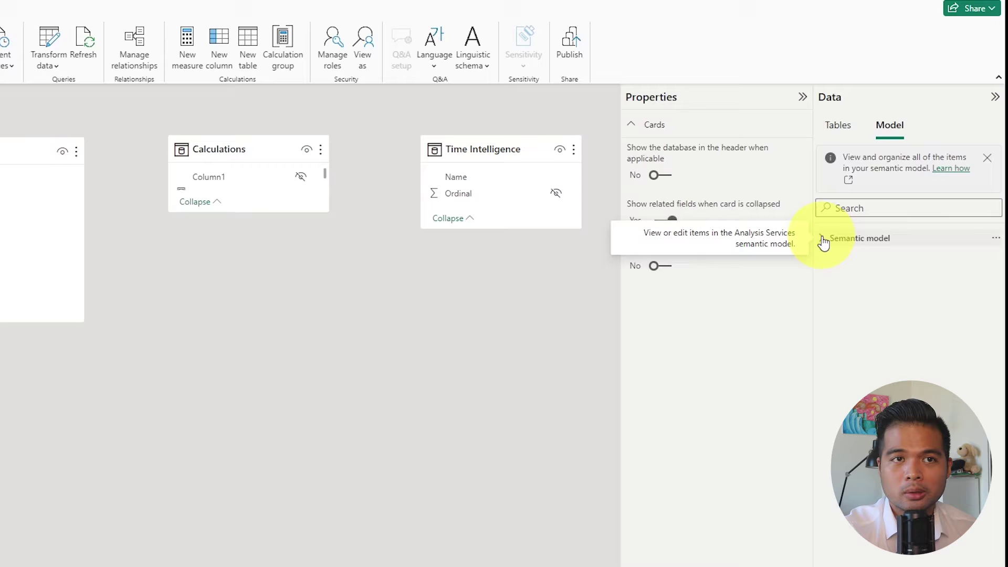
pyautogui.click(822, 238)
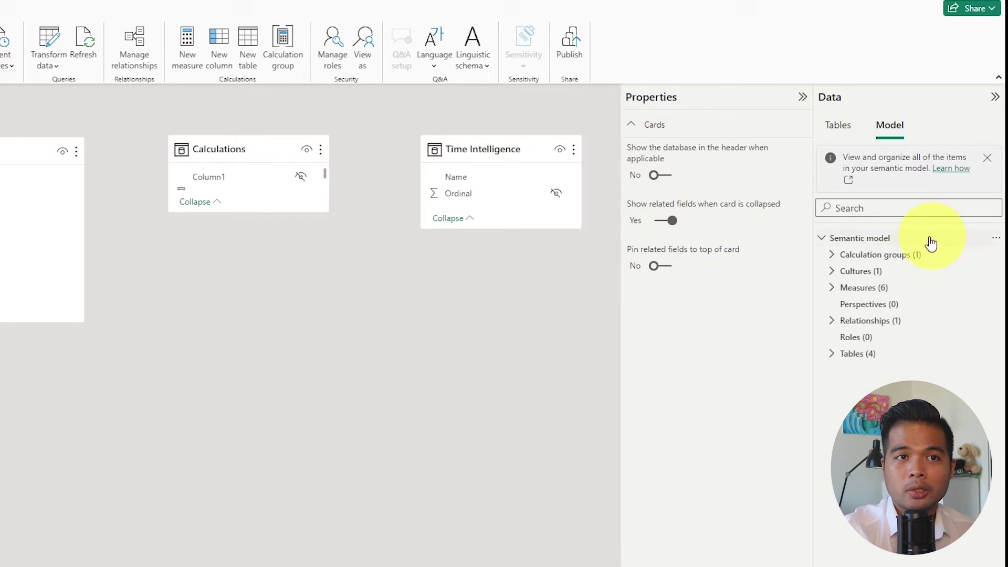
pyautogui.click(833, 256)
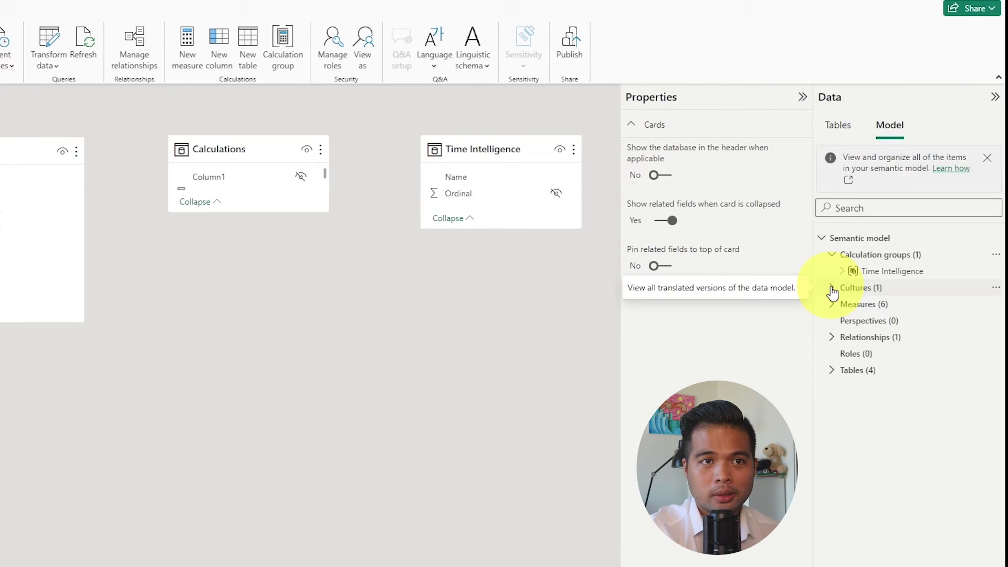
# - Expand Cultures (1) in the Model explorer to show the en-US culture
pyautogui.click(832, 288)
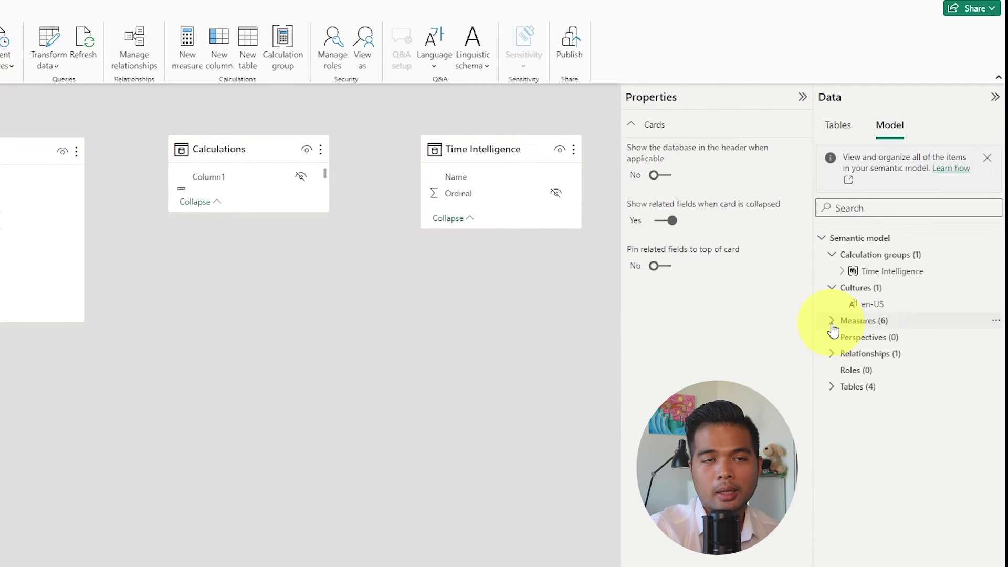
# - Expand Measures (6), inspect Cost and Profit properties, collapse Tables and select Relationships
pyautogui.click(832, 321)
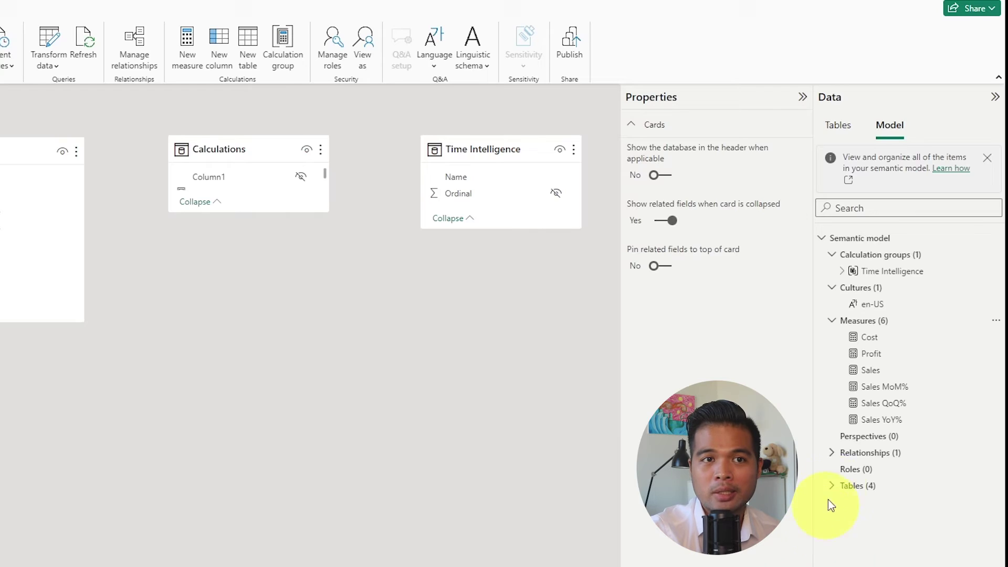
pyautogui.click(889, 341)
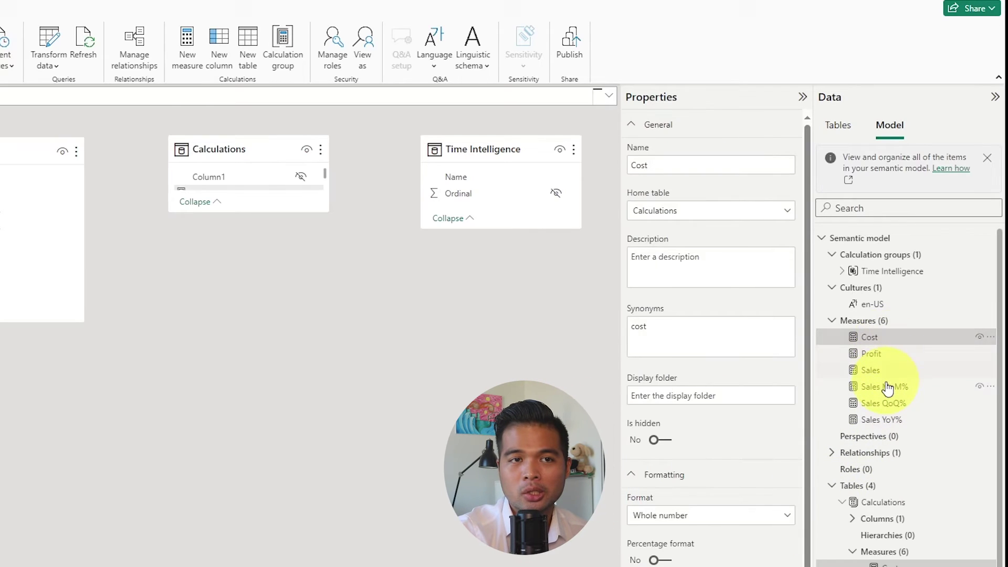
pyautogui.click(885, 353)
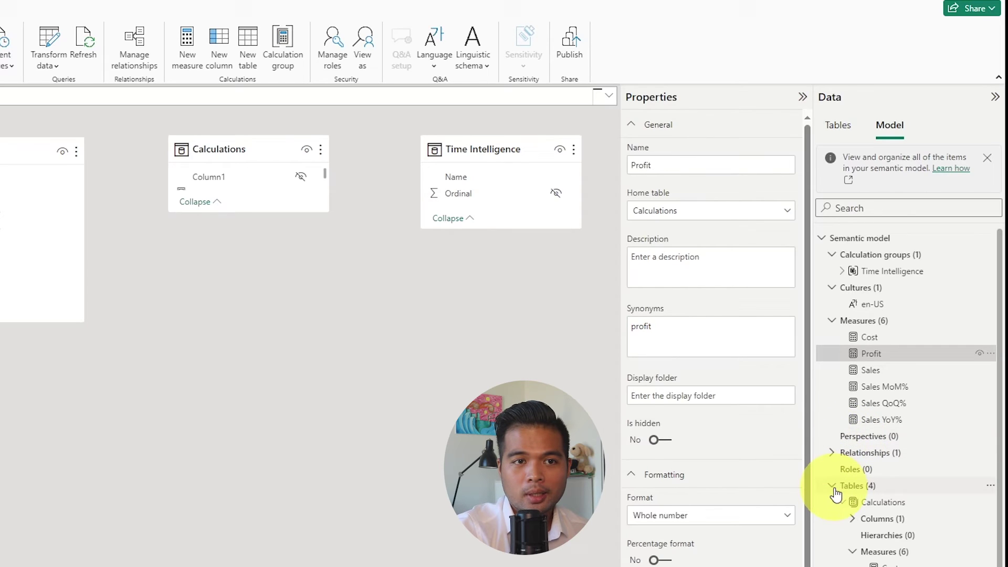
pyautogui.click(832, 485)
pyautogui.click(861, 452)
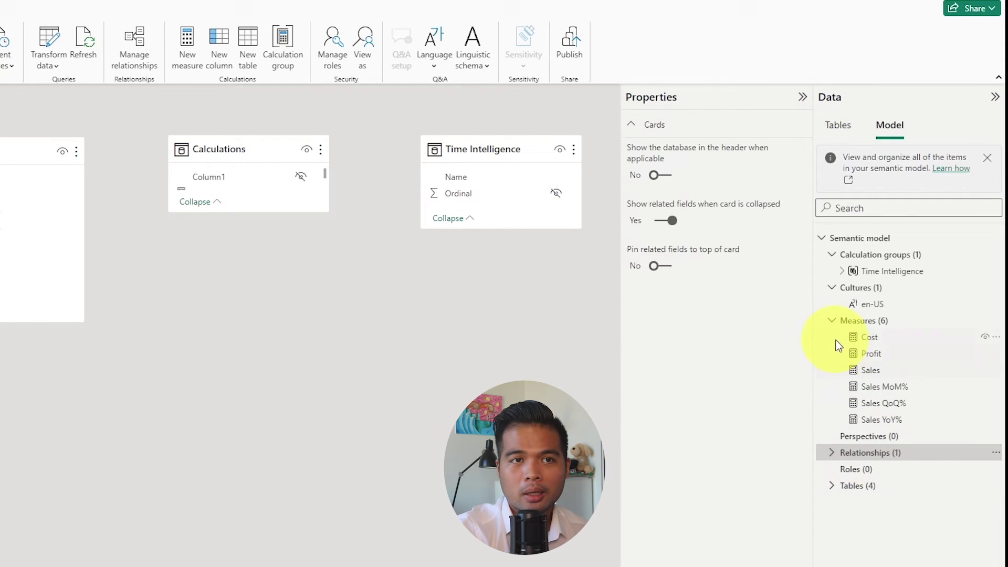
pyautogui.click(861, 441)
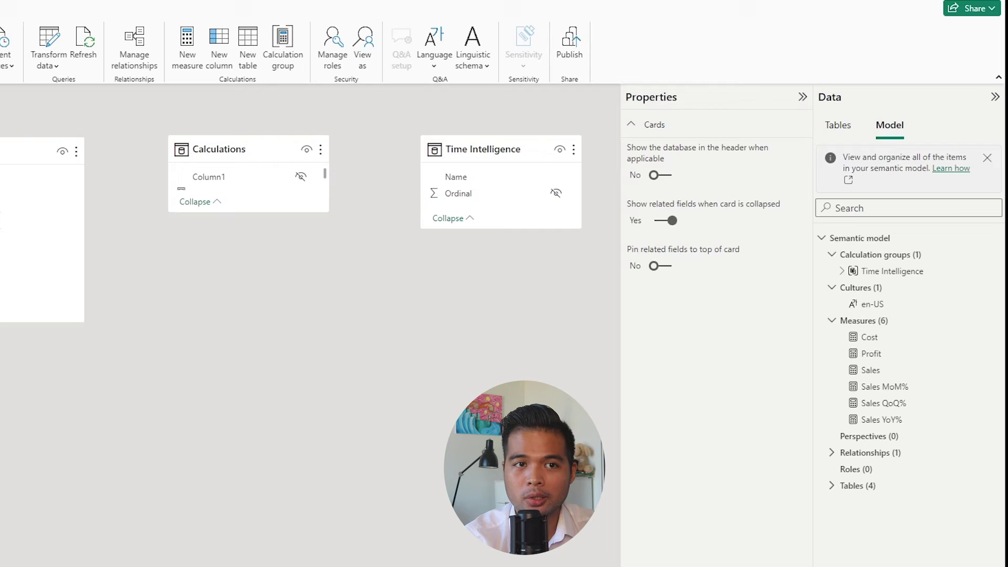
pyautogui.click(832, 453)
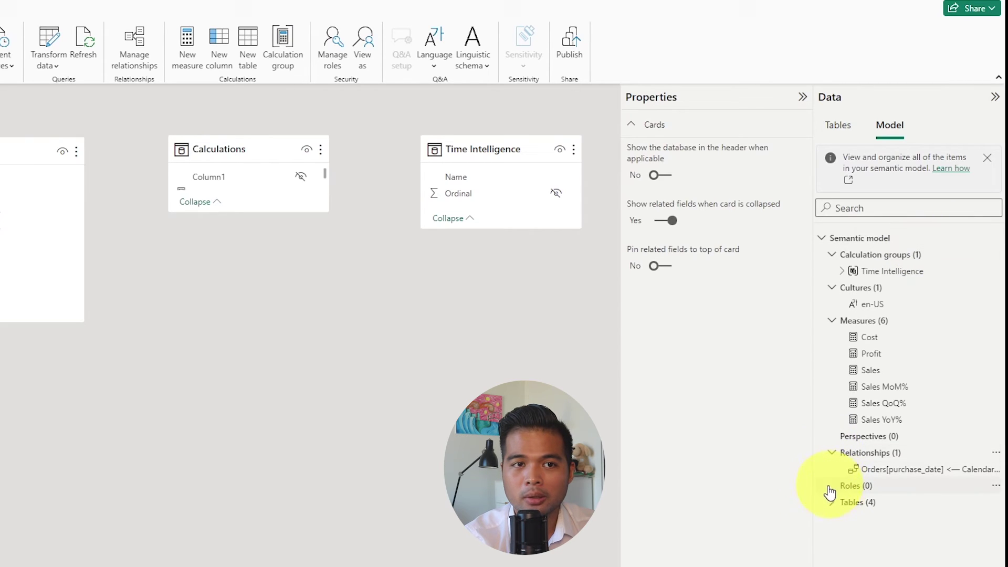
# - Drag the pane splitter left so Orders[purchase_date] <-- Calendar[Date] reads in full
pyautogui.moveTo(812, 488); pyautogui.dragTo(764, 489)
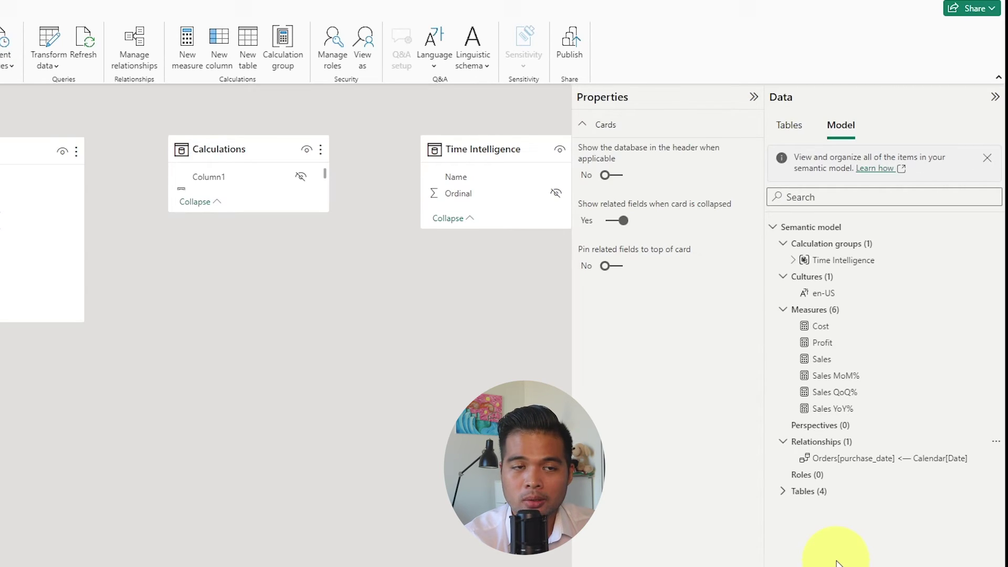
# - Open the Orders–Calendar relationship in Manage relationship, then close it unchanged
pyautogui.rightClick(852, 465)
pyautogui.click(873, 475)
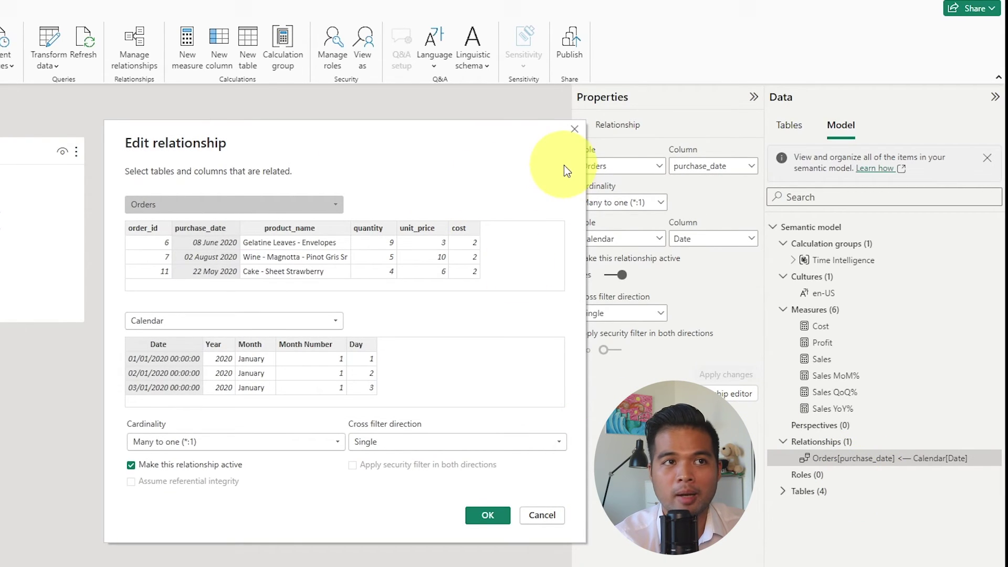
pyautogui.click(573, 130)
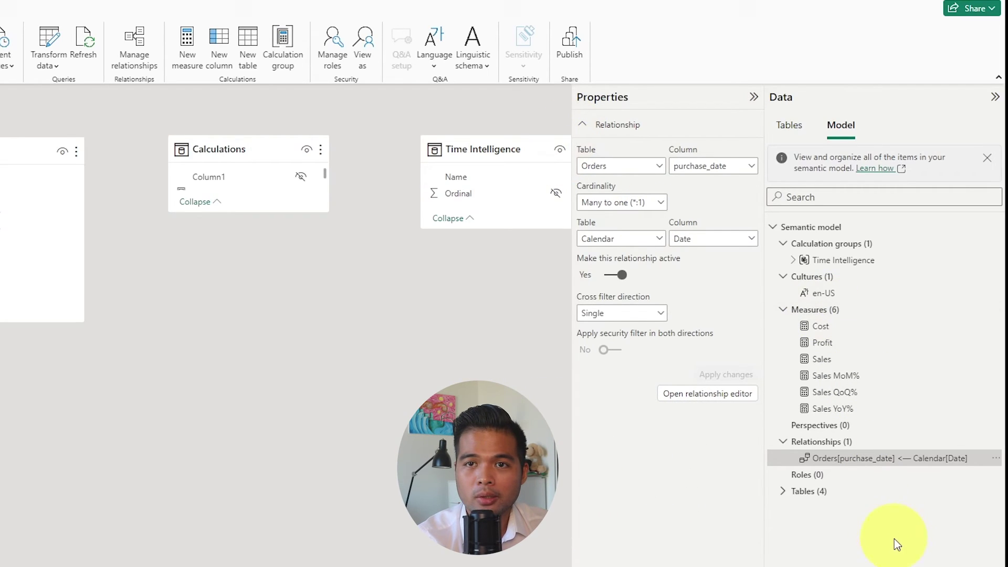
# - Start a new relationship from the Relationships group's context menu
pyautogui.rightClick(844, 465)
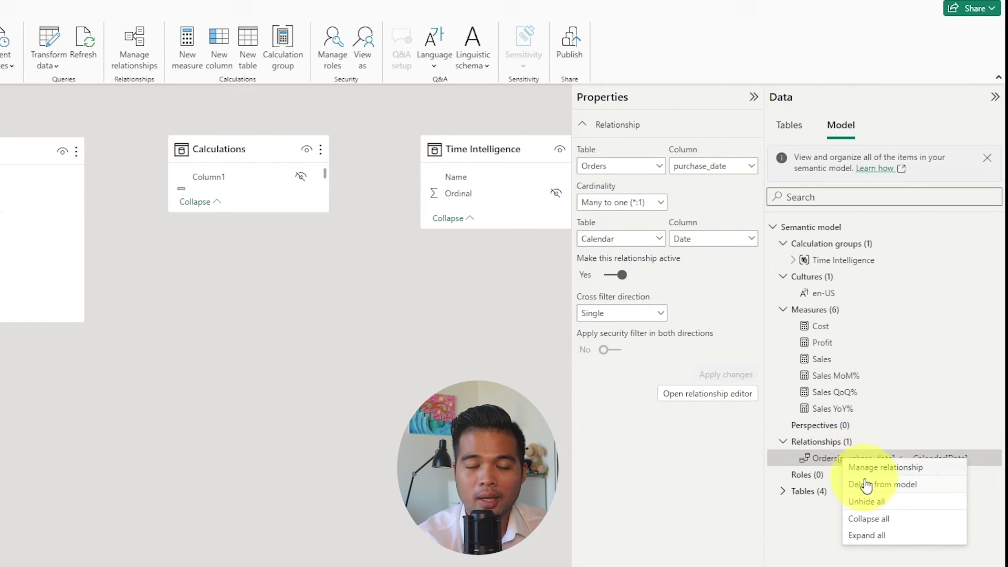
pyautogui.click(809, 523)
pyautogui.rightClick(841, 445)
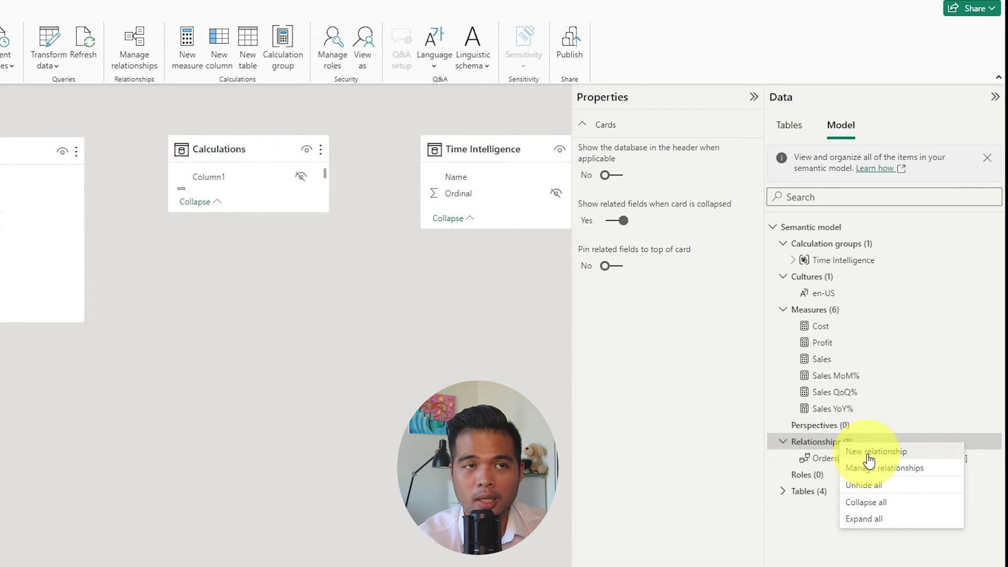
pyautogui.click(864, 452)
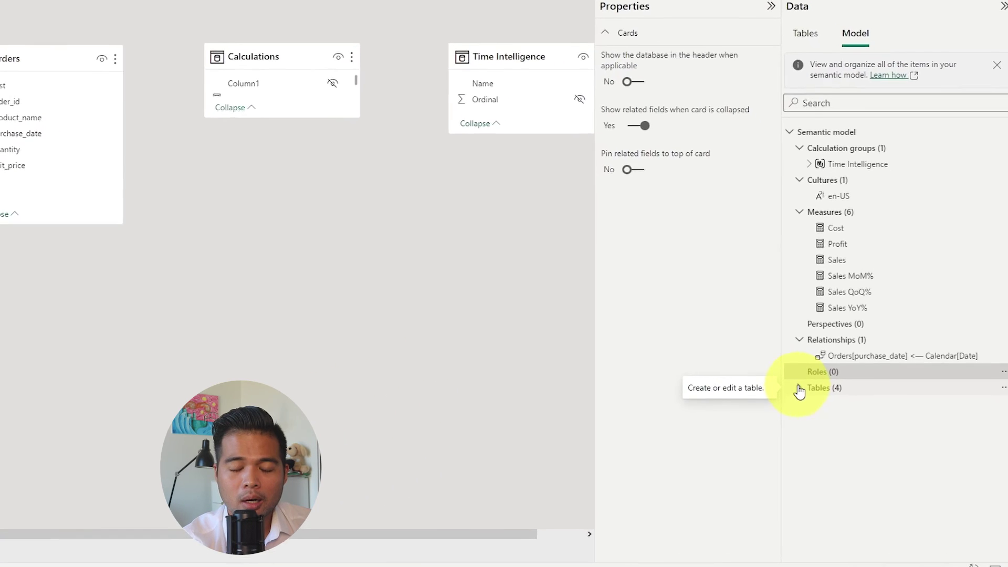
# - Expand Tables (4), collapse the Calculations table, and expand Orders to show its 6 columns and 1 partition
pyautogui.click(798, 388)
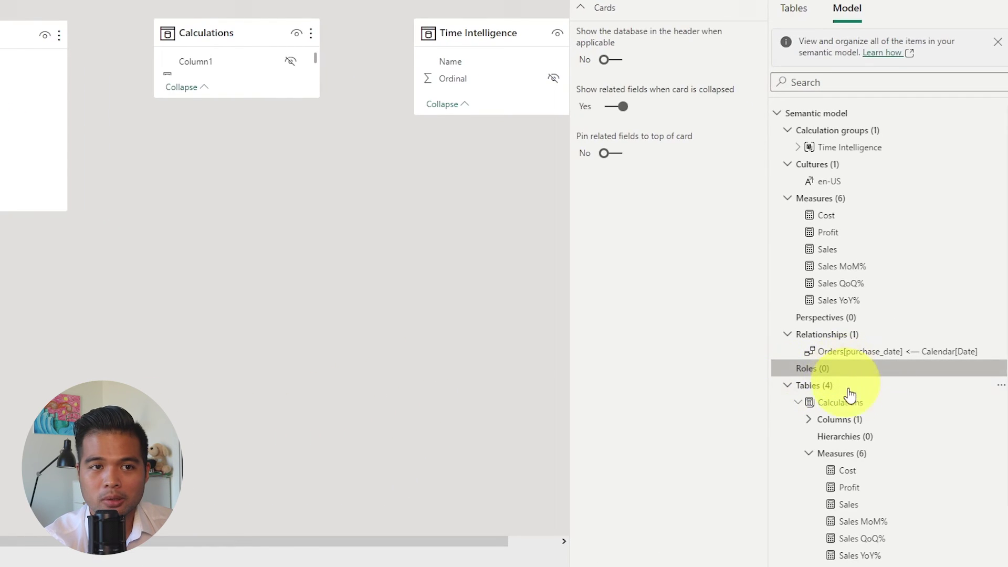
pyautogui.click(809, 454)
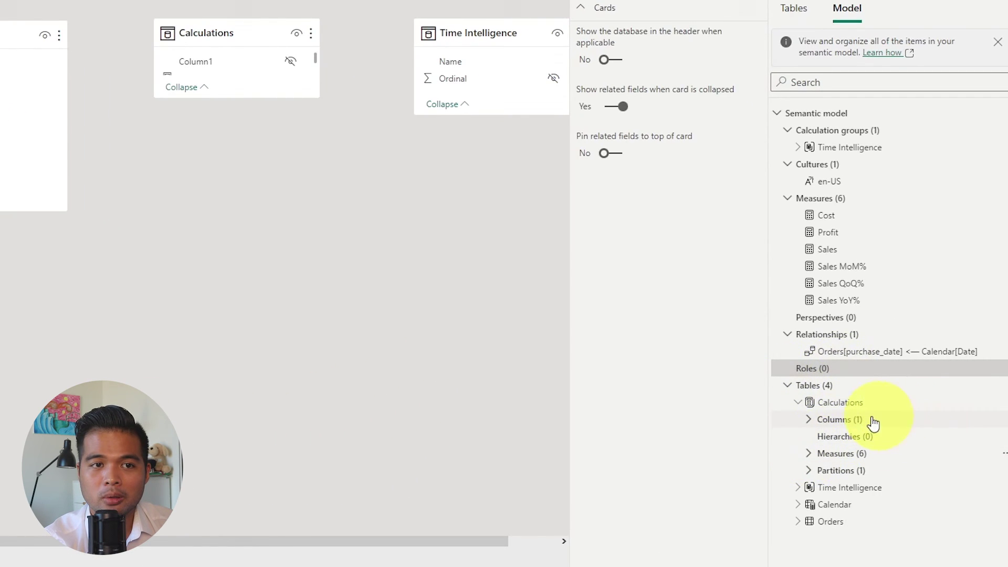
pyautogui.click(799, 403)
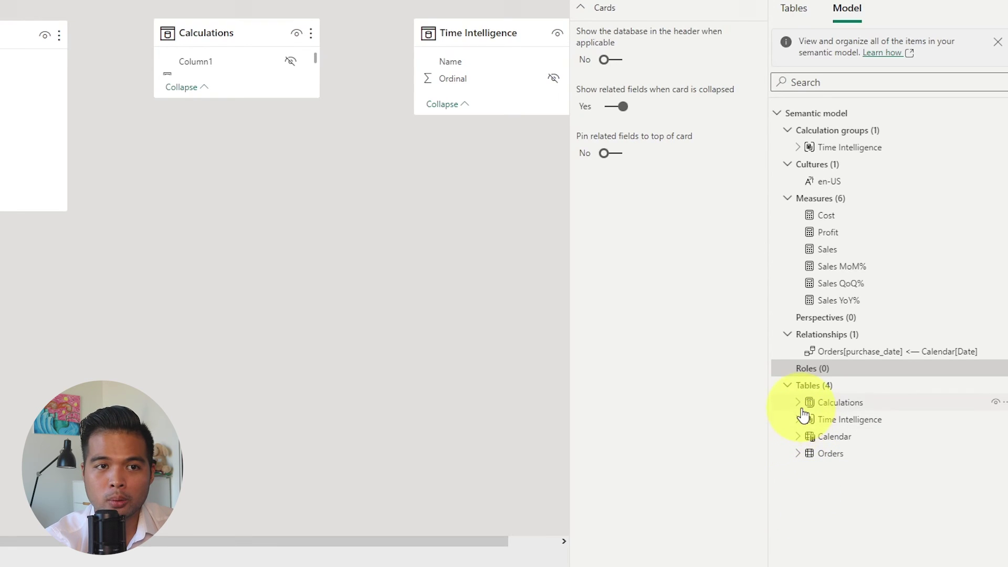
pyautogui.click(799, 453)
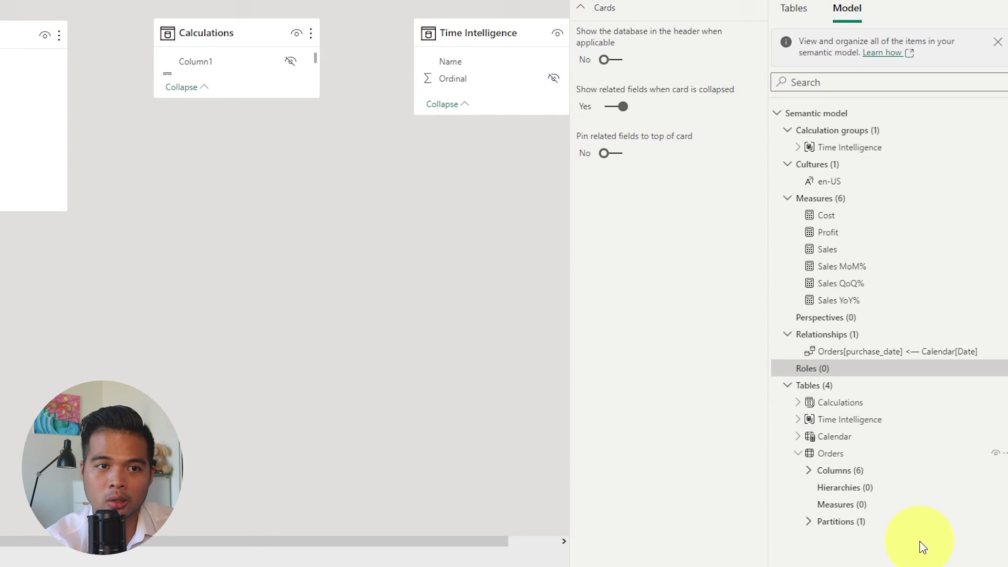
pyautogui.click(809, 473)
pyautogui.scroll(-2, 864, 499)
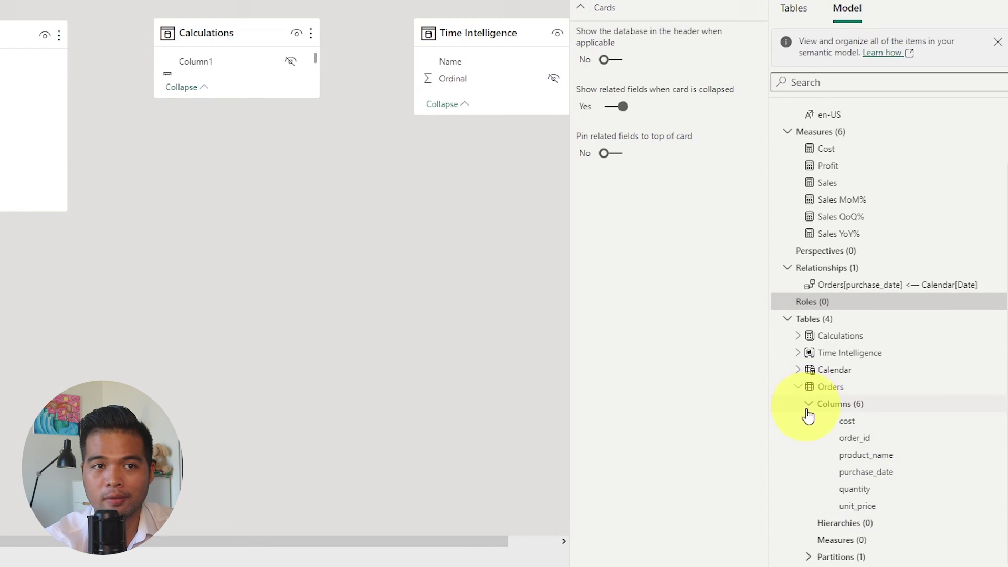
pyautogui.click(811, 409)
pyautogui.click(857, 489)
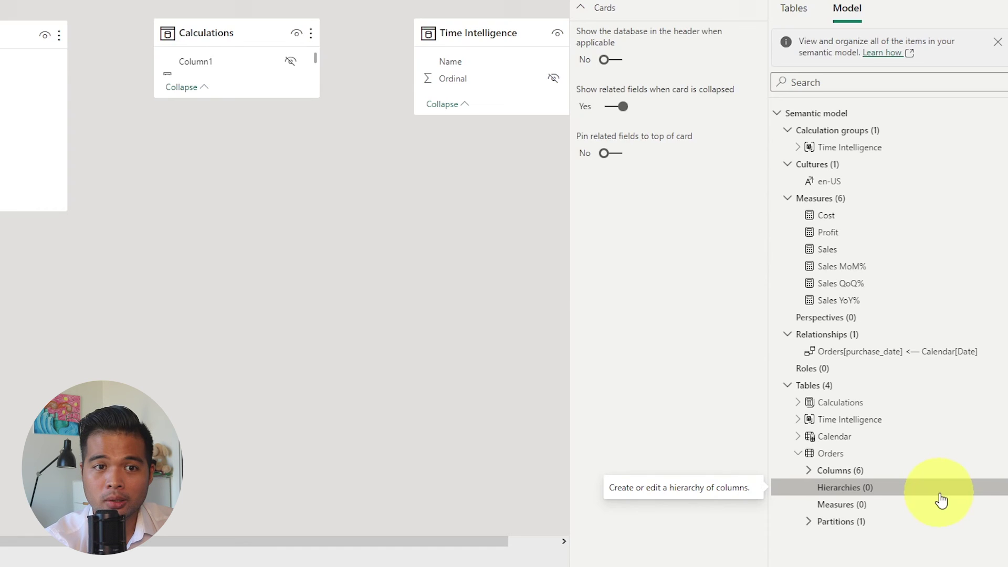
pyautogui.click(872, 512)
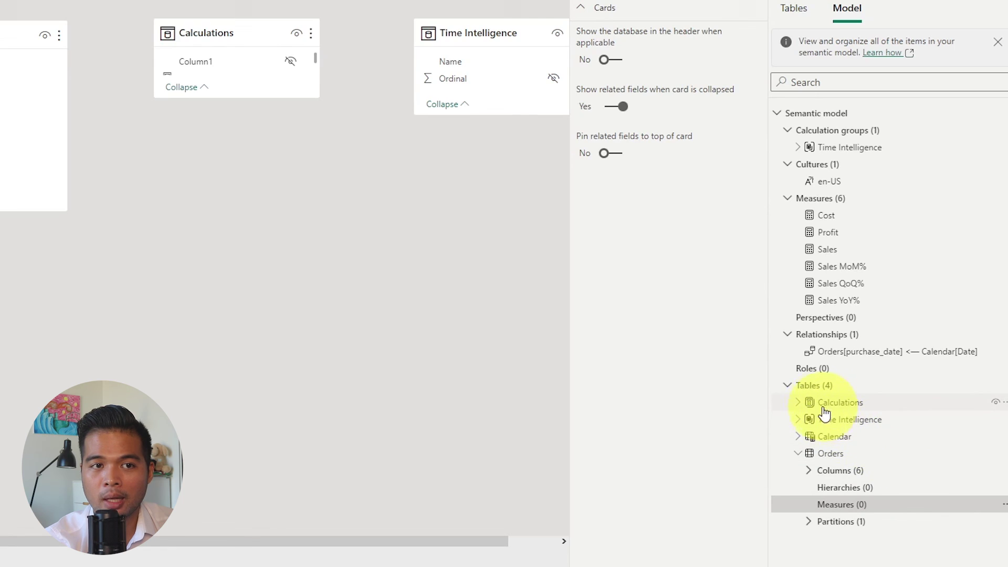
# - Expand the Calculations table to show its 1 column, 6 measures and 1 partition
pyautogui.click(798, 405)
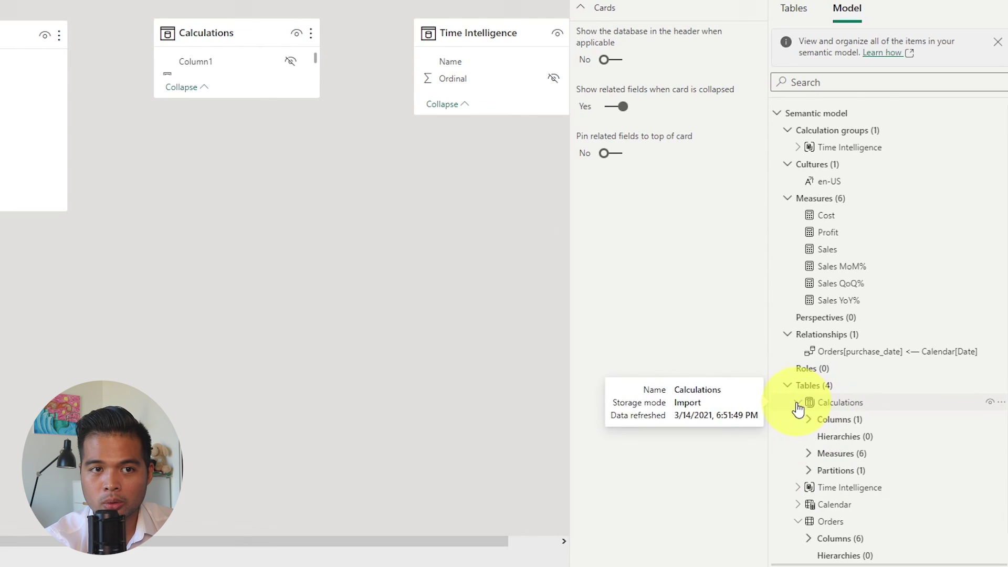